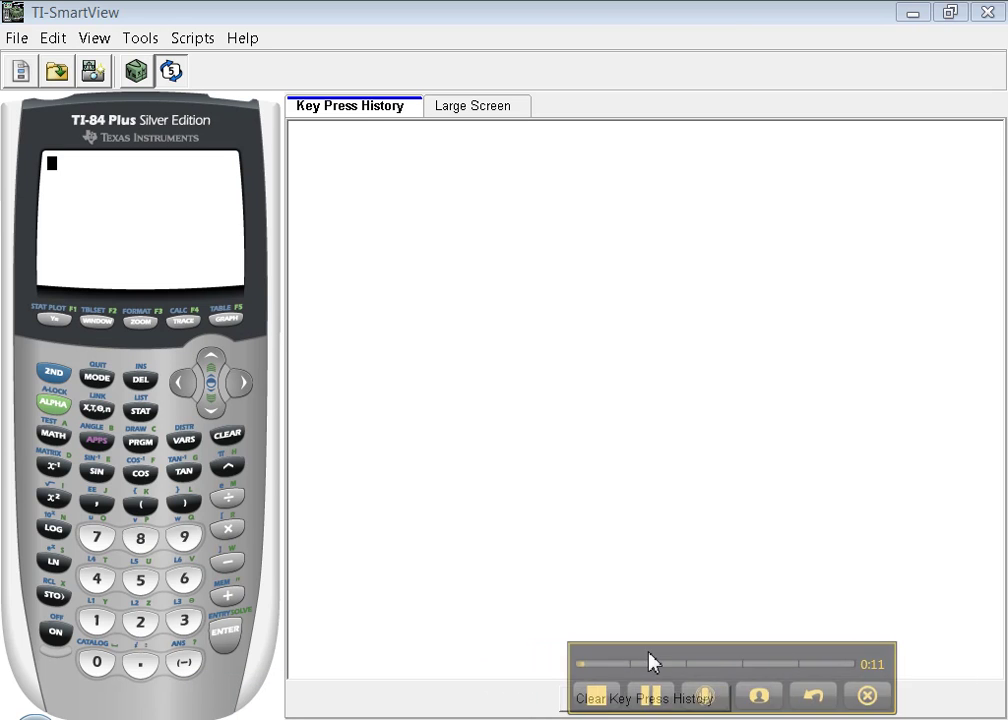
Step: Compute 59 − 65 on the emulated TI-84, giving -6
left_click_drag(650, 662, 754, 666)
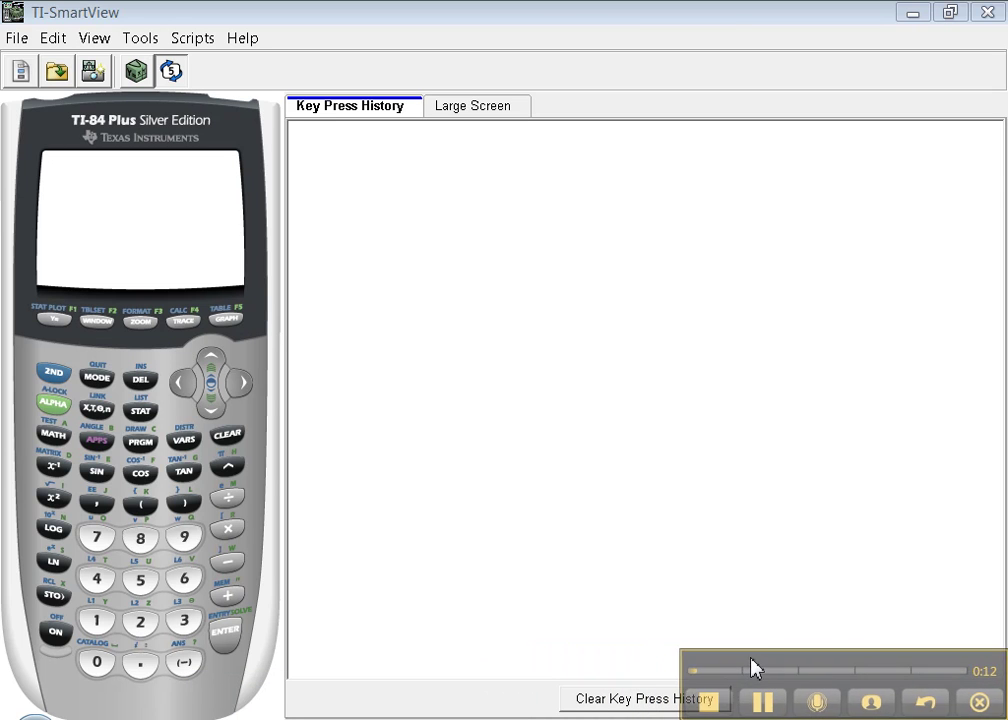
left_click(139, 580)
left_click(180, 543)
left_click(227, 564)
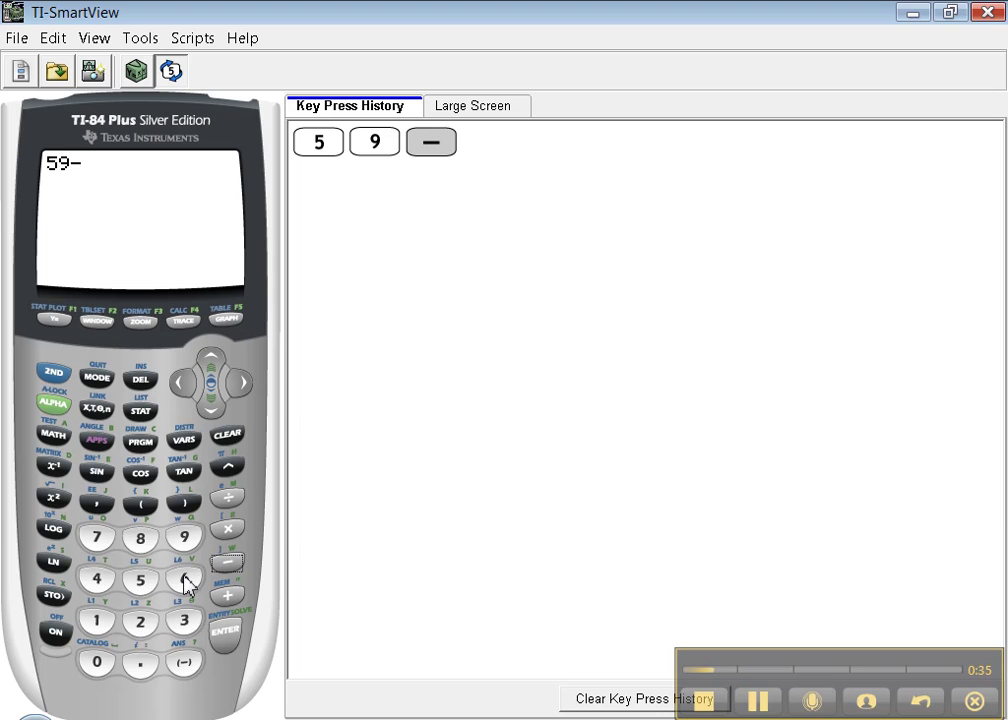
left_click(184, 580)
left_click(140, 580)
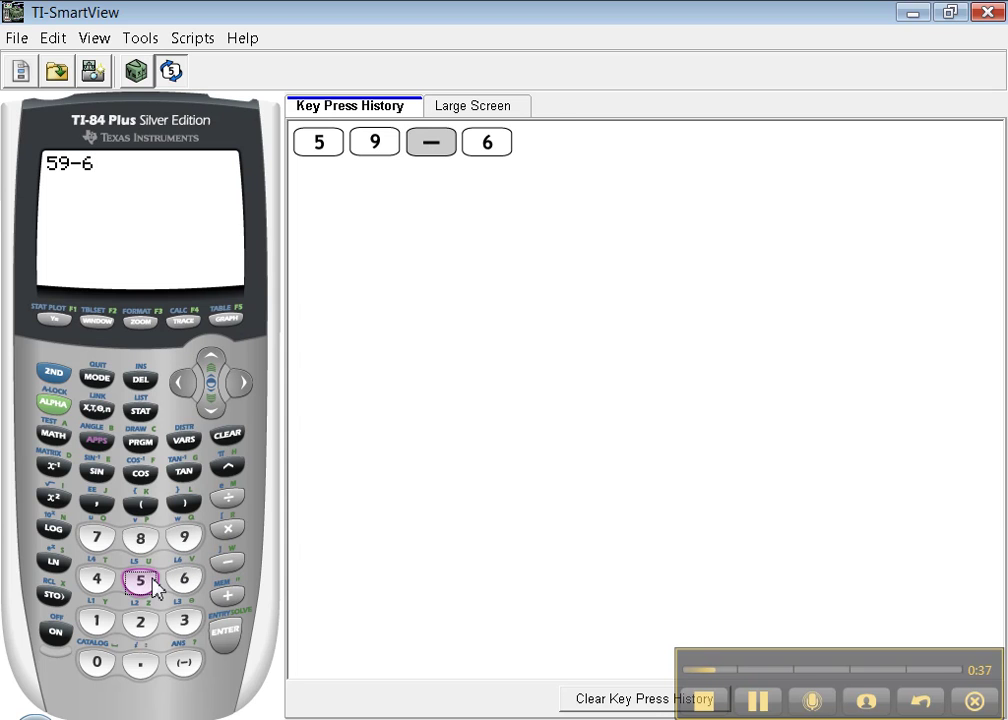
left_click(220, 640)
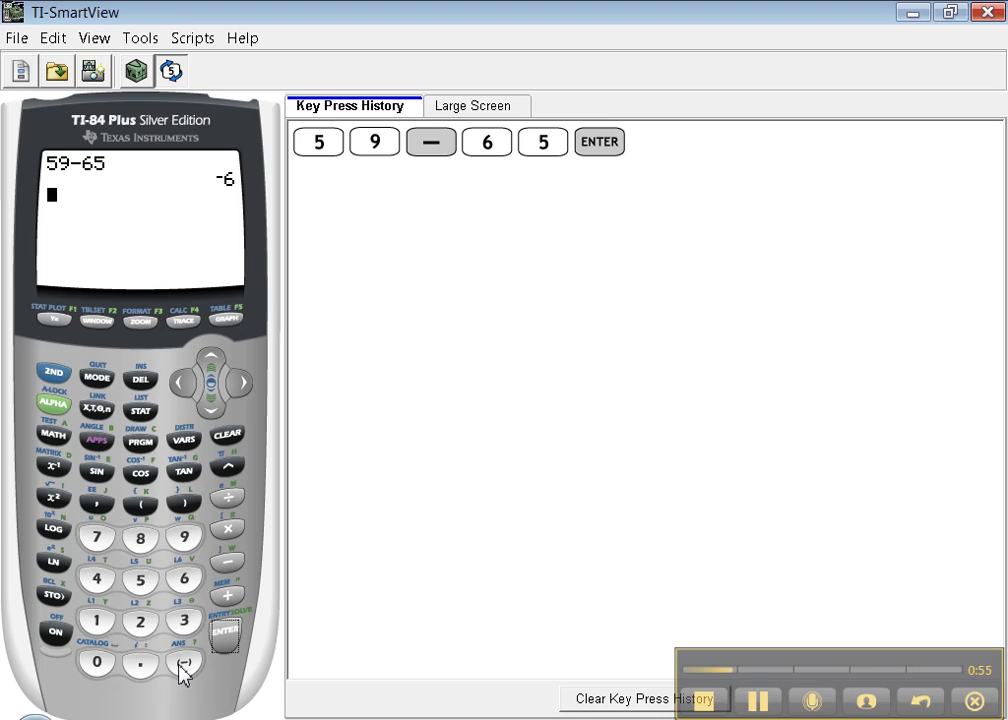
Step: Enter 59 (-) 65 using the negation sign, which triggers ERR:SYNTAX
left_click(140, 580)
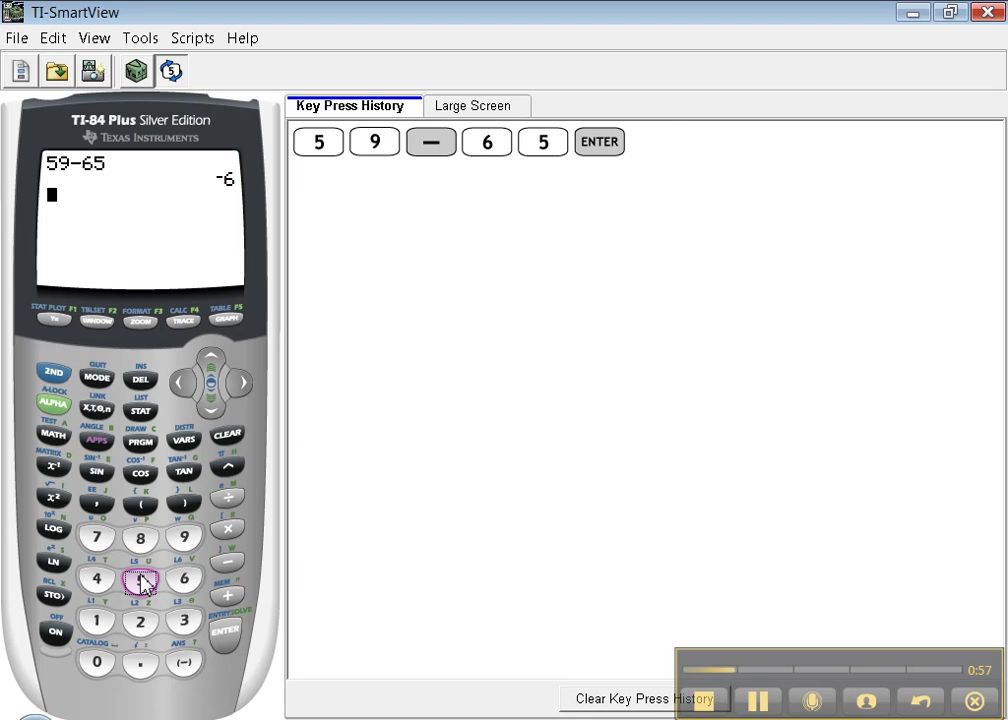
left_click(184, 537)
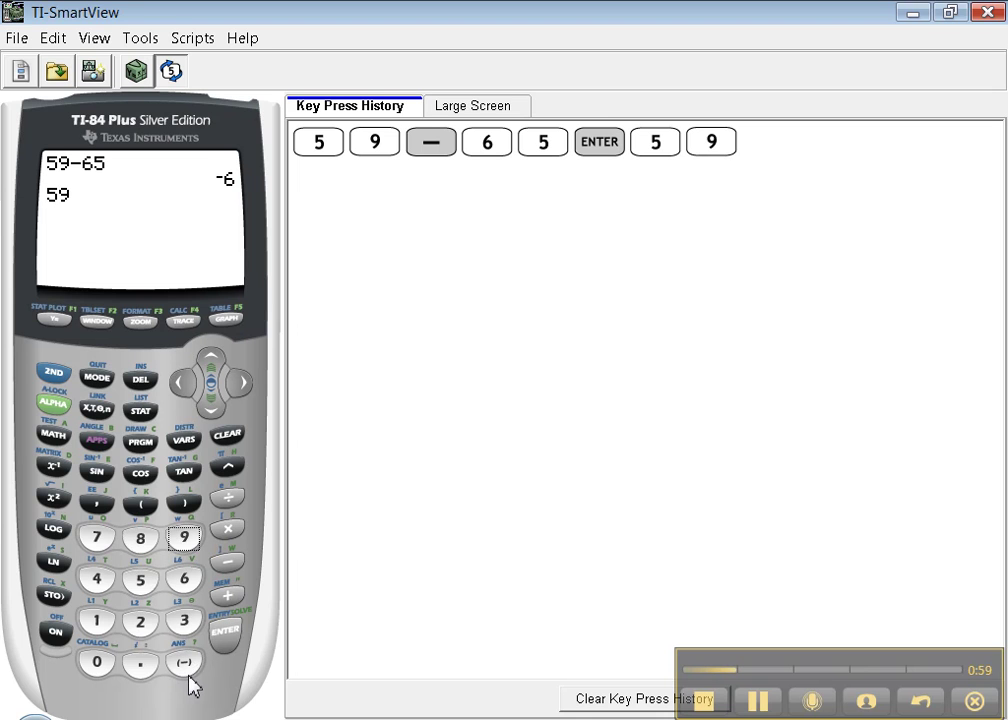
left_click(184, 662)
left_click(184, 578)
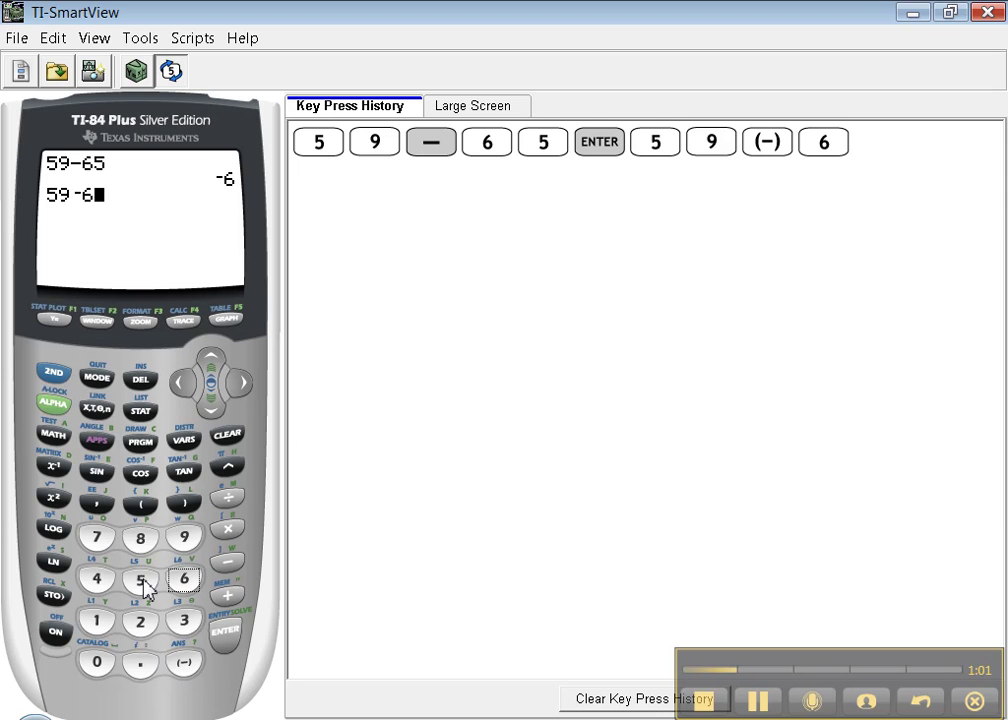
left_click(140, 580)
left_click(227, 632)
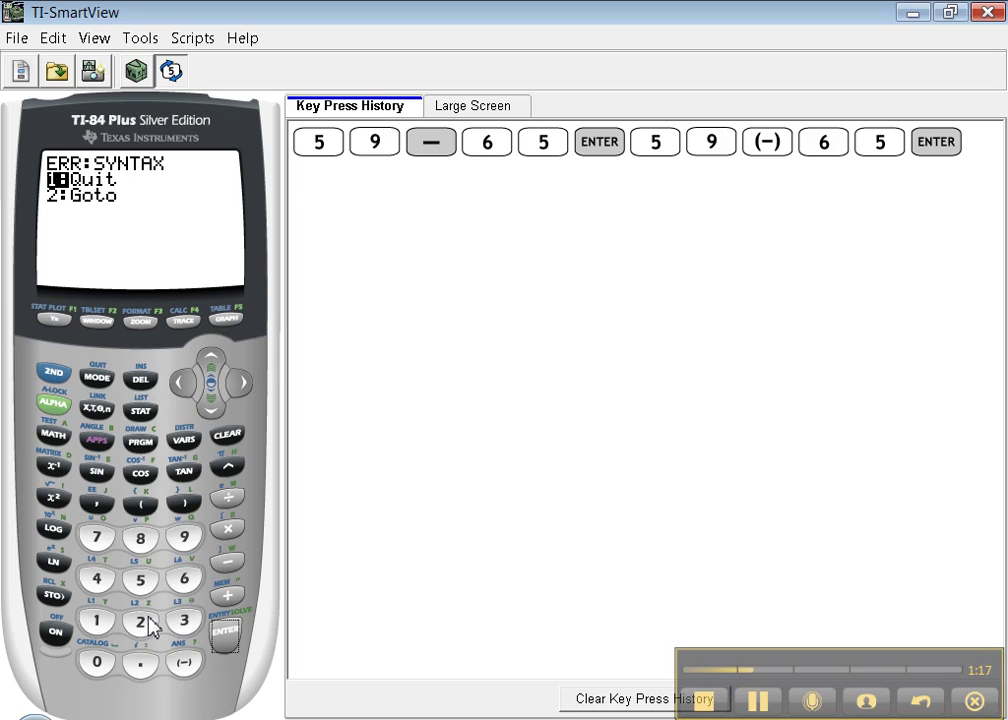
Step: Use Goto to swap the negation sign for subtraction and re-evaluate to -6
left_click(211, 407)
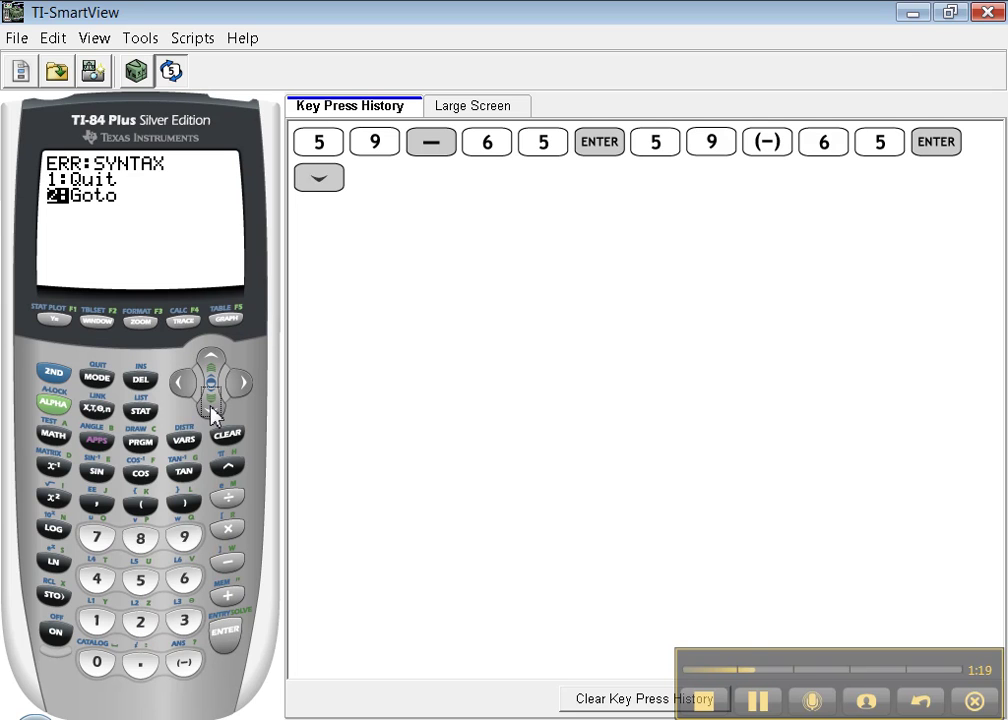
left_click(225, 636)
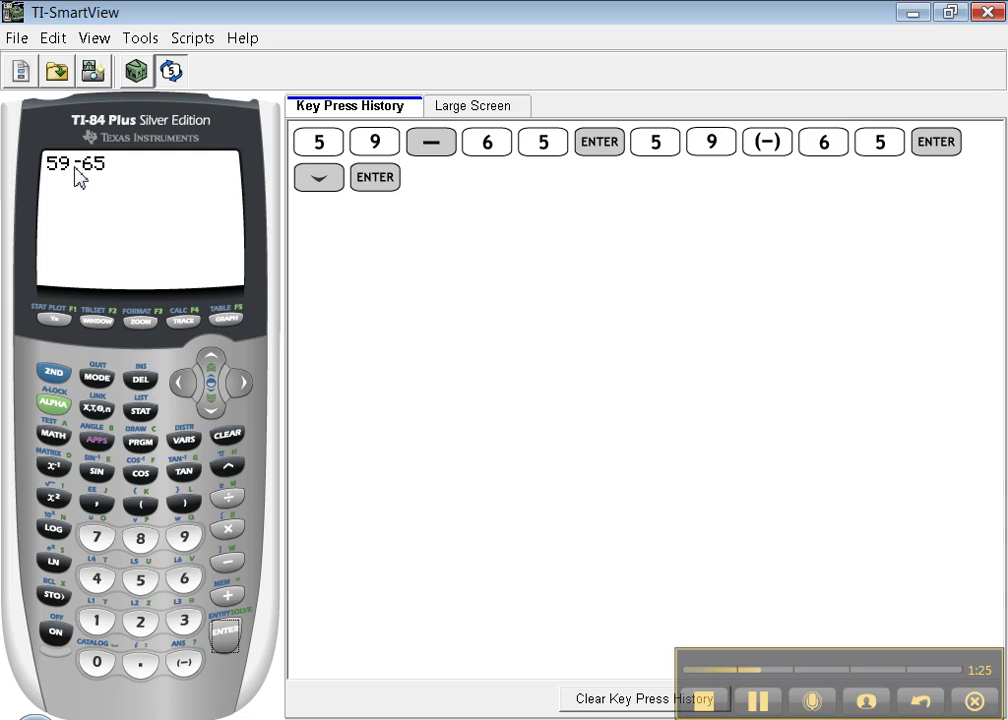
left_click(228, 563)
left_click(224, 634)
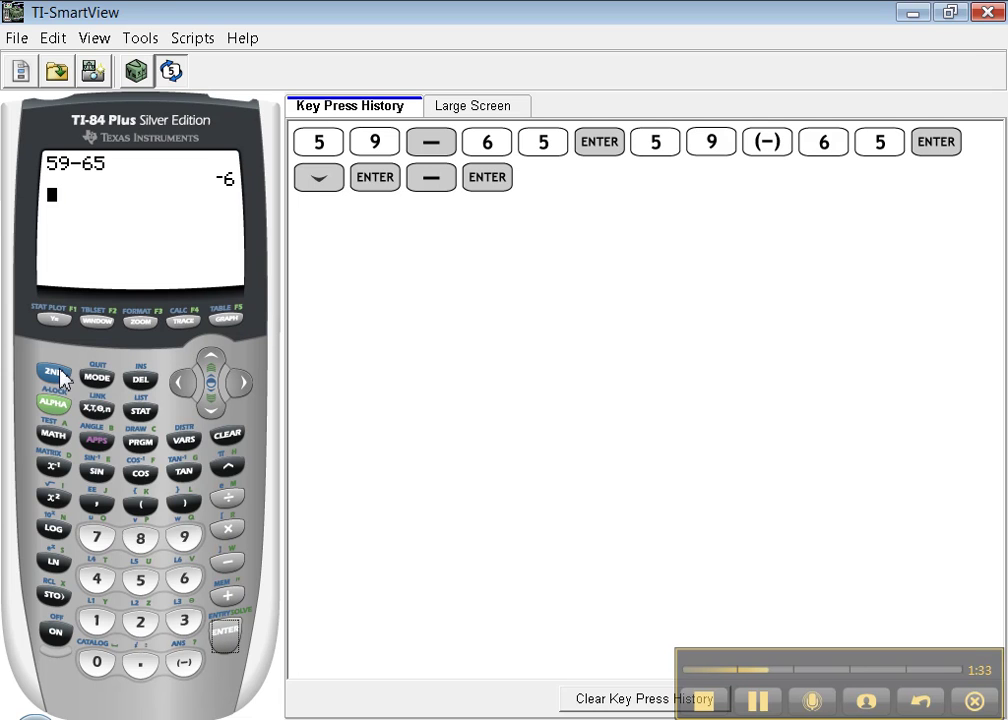
Step: Evaluate 6² with the x² key, giving 36
left_click(183, 580)
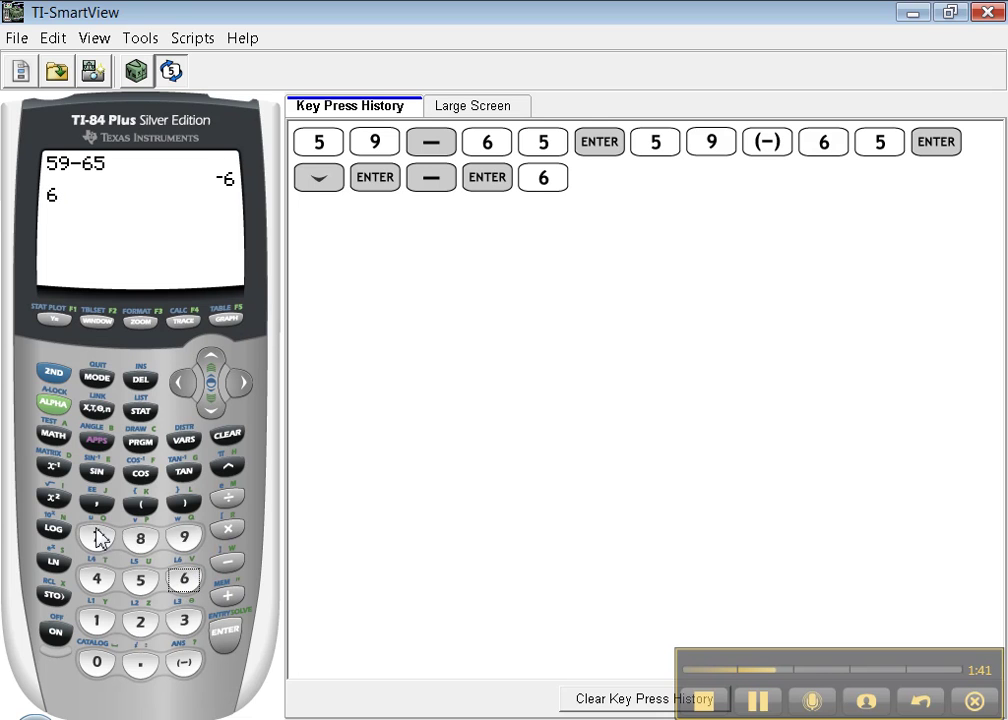
left_click(55, 497)
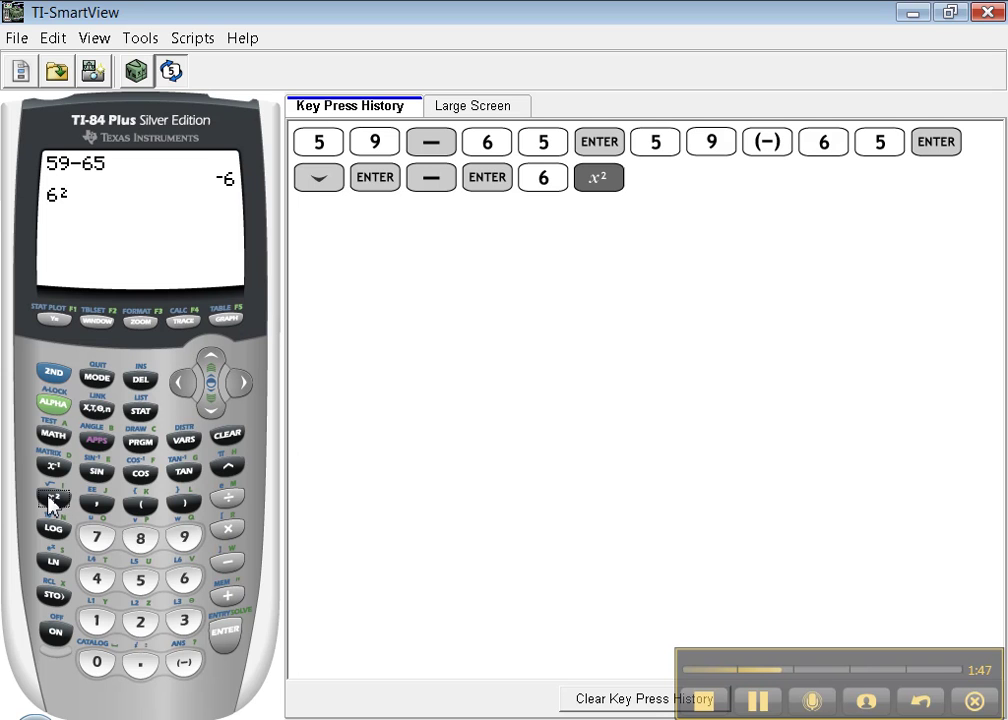
left_click(226, 633)
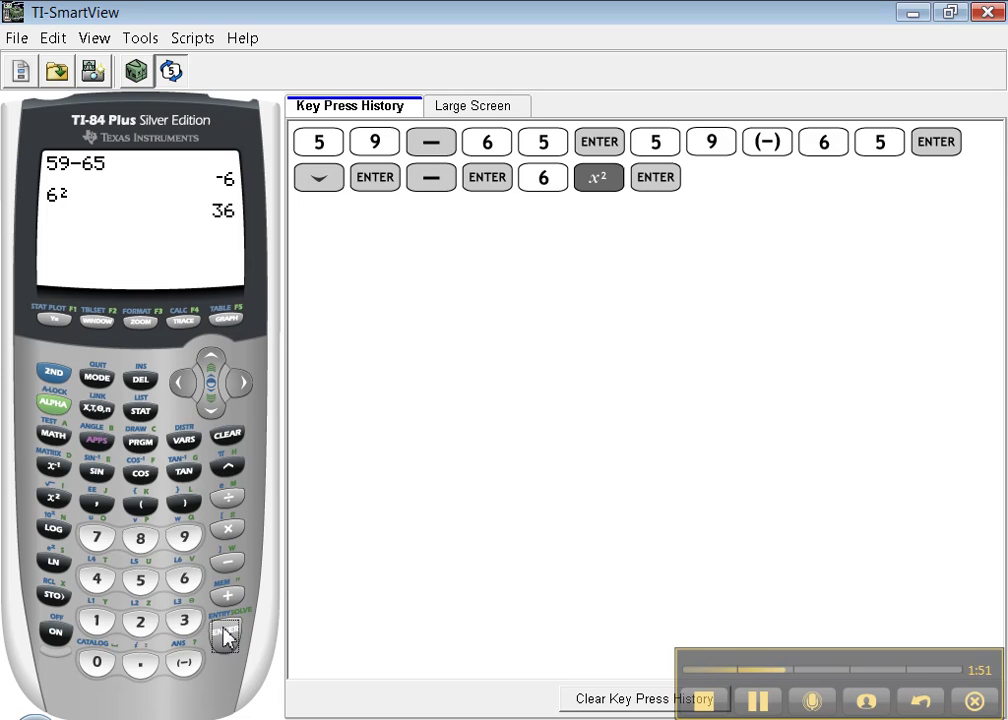
Step: Evaluate (-6)² with parentheses around -6, giving 36
left_click(146, 505)
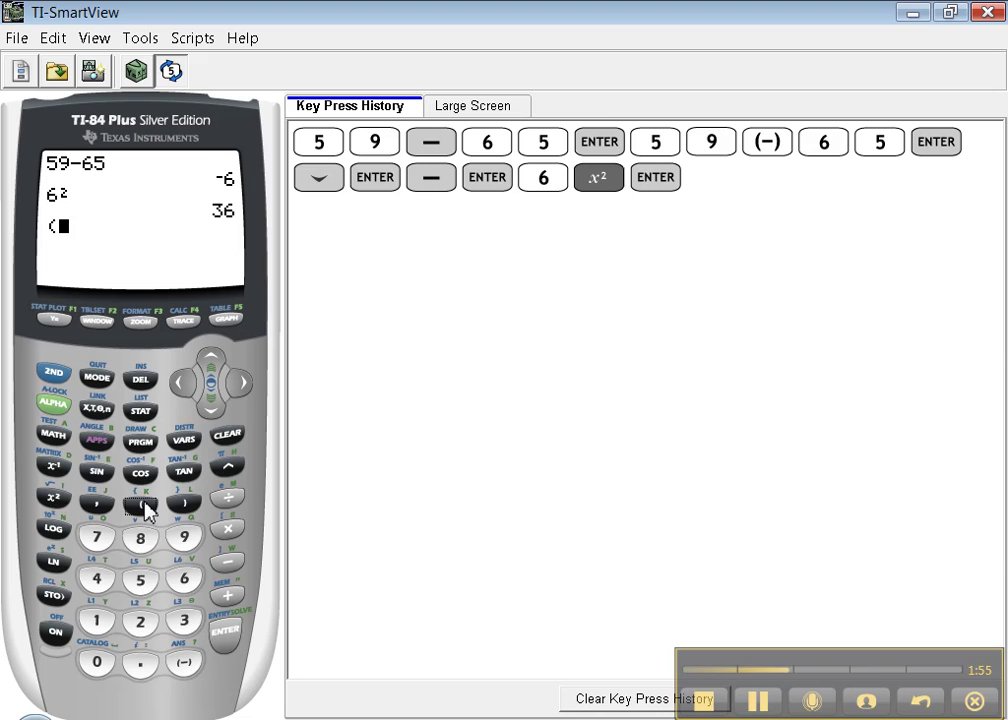
left_click(184, 664)
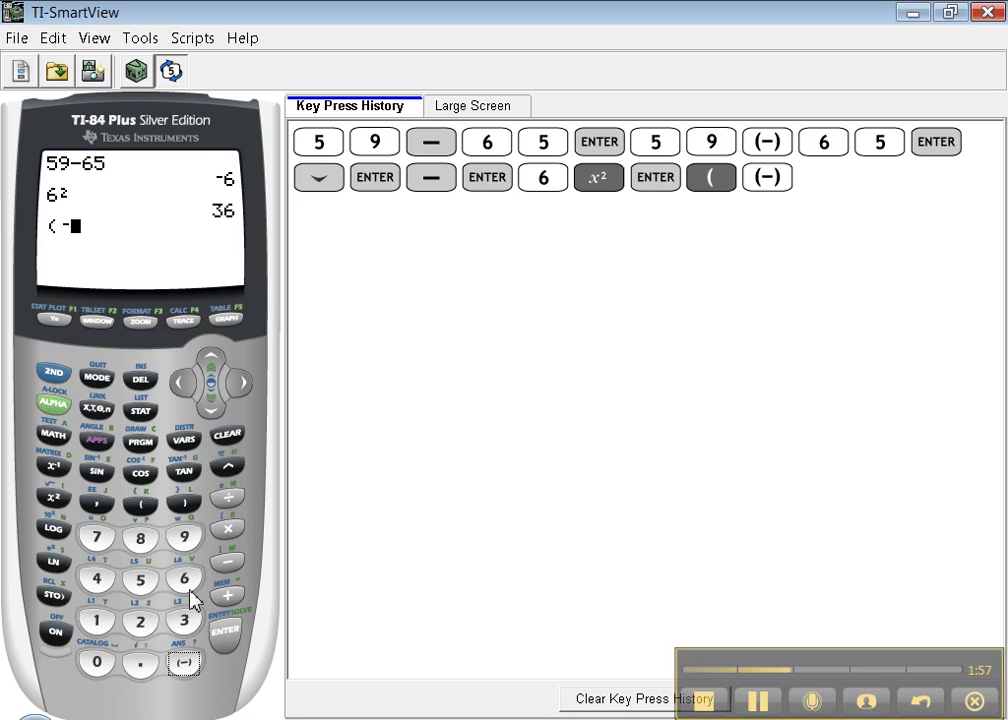
left_click(184, 578)
left_click(184, 505)
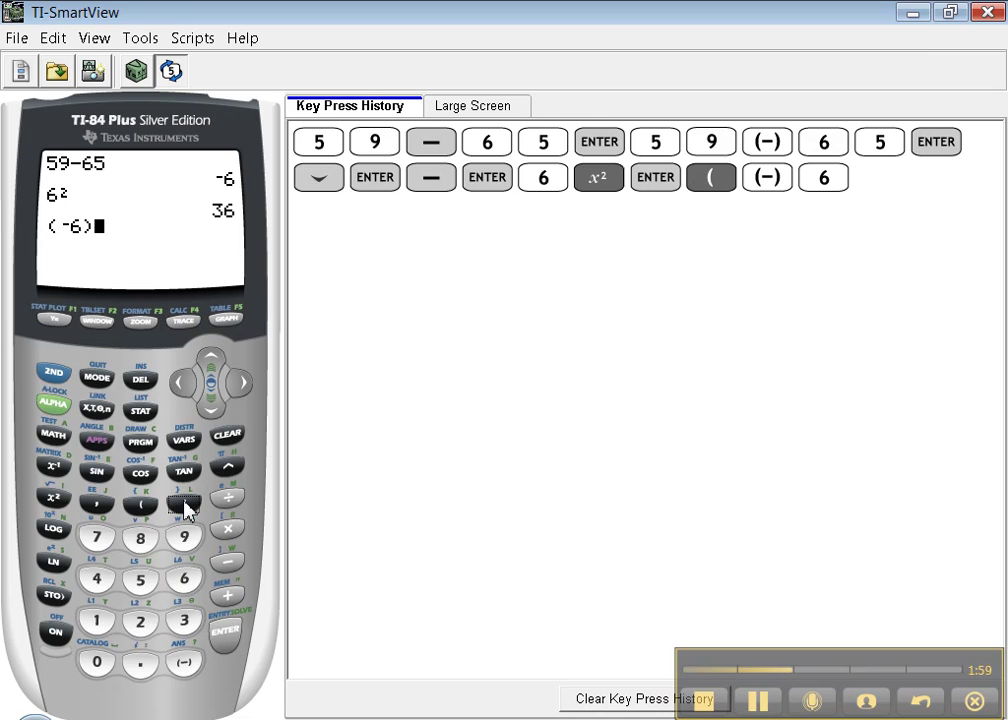
left_click(55, 505)
left_click(236, 650)
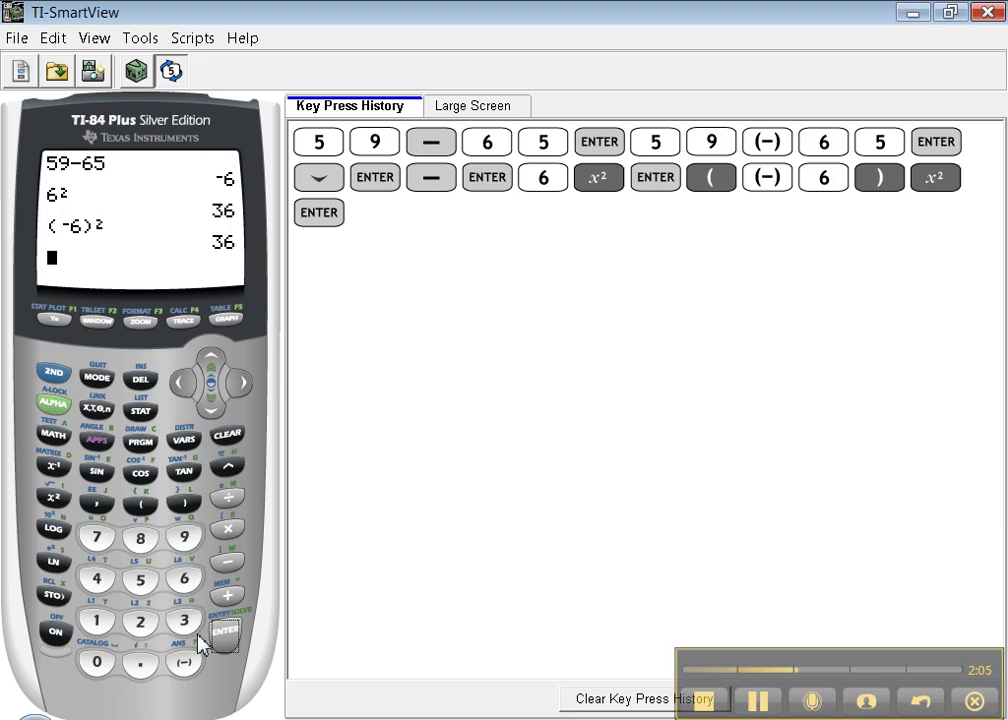
Step: Evaluate -6² without parentheses, giving -36
left_click(184, 662)
left_click(188, 588)
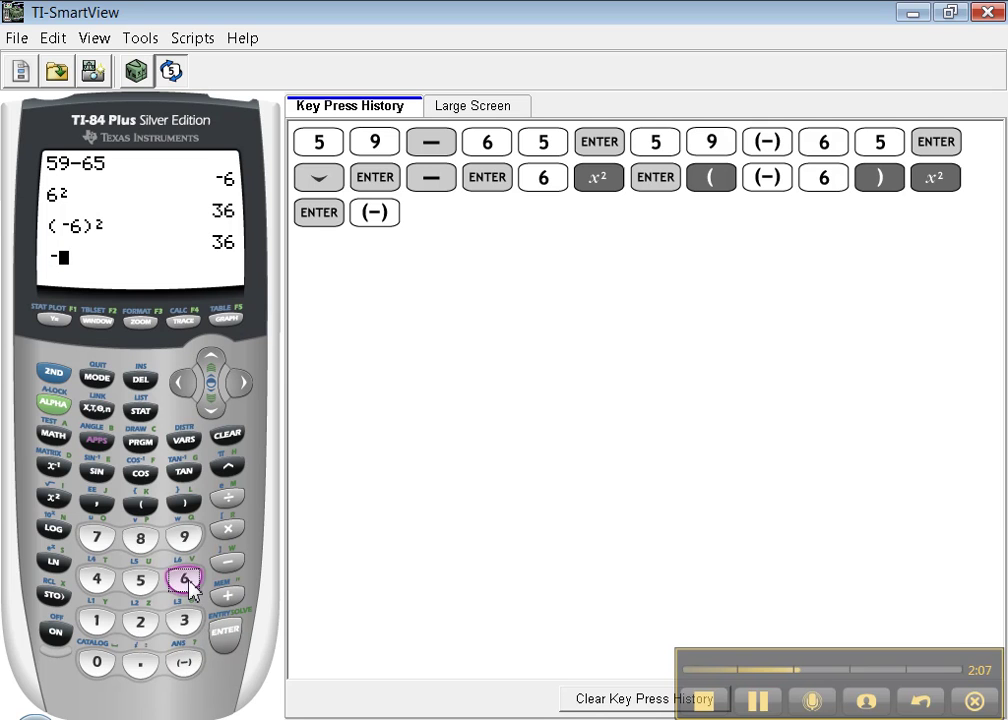
left_click(47, 498)
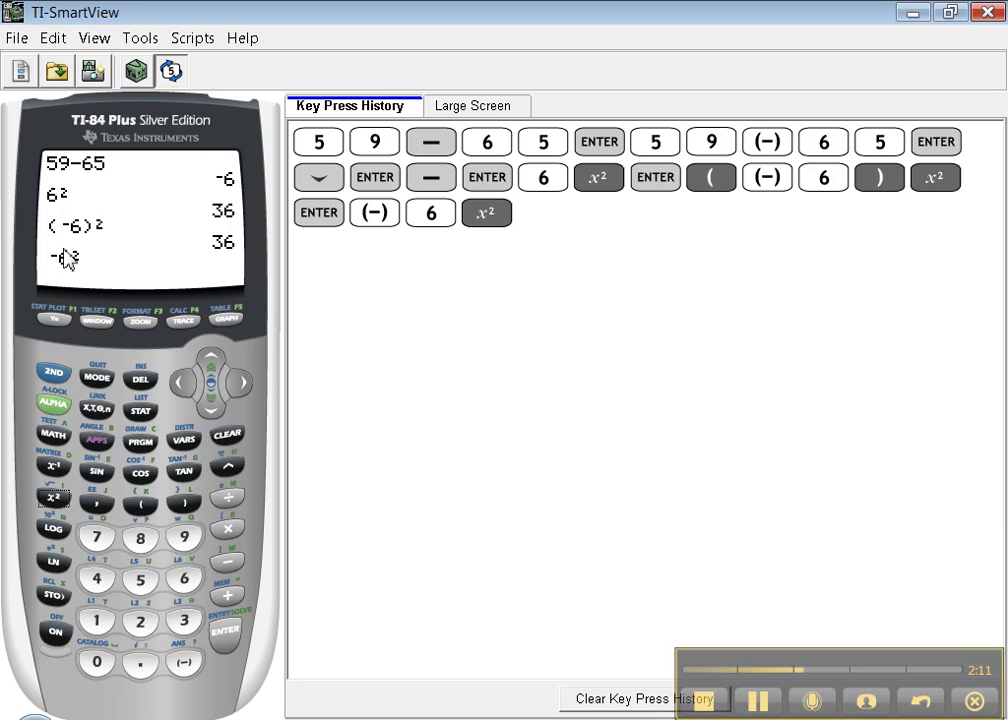
left_click(229, 640)
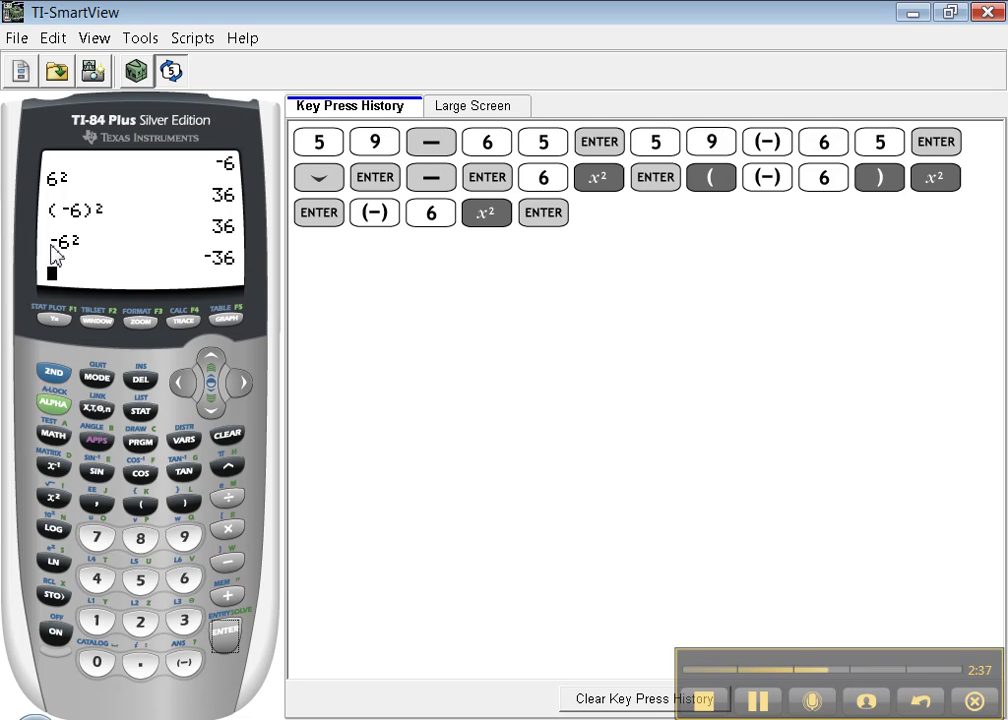
Step: Evaluate 6^2 with the caret power key, giving 36
left_click(184, 579)
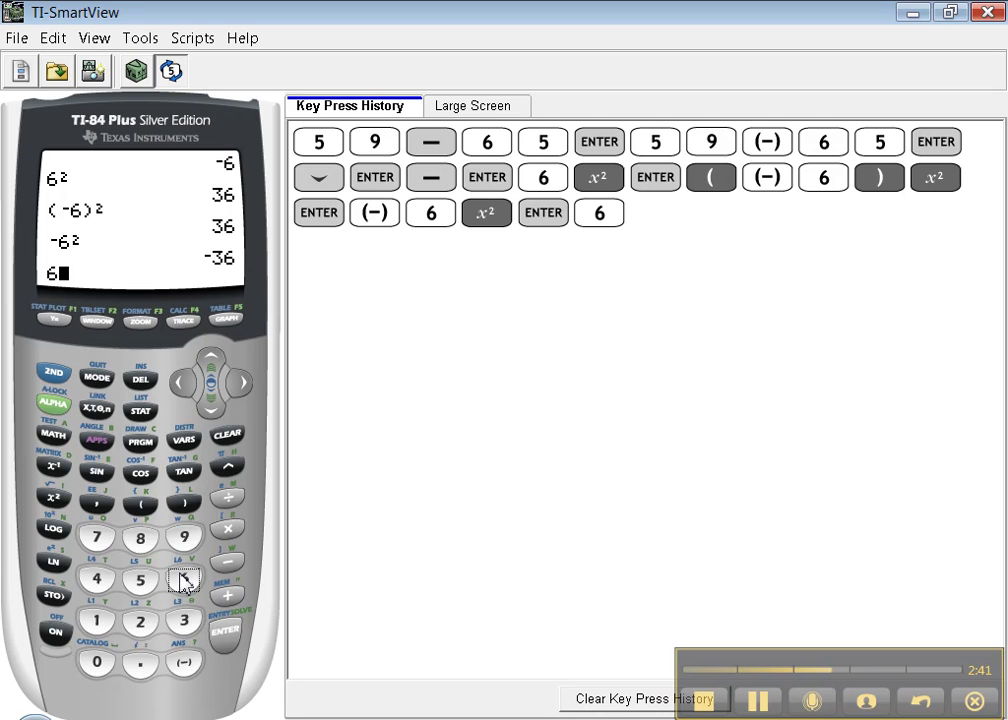
left_click(230, 468)
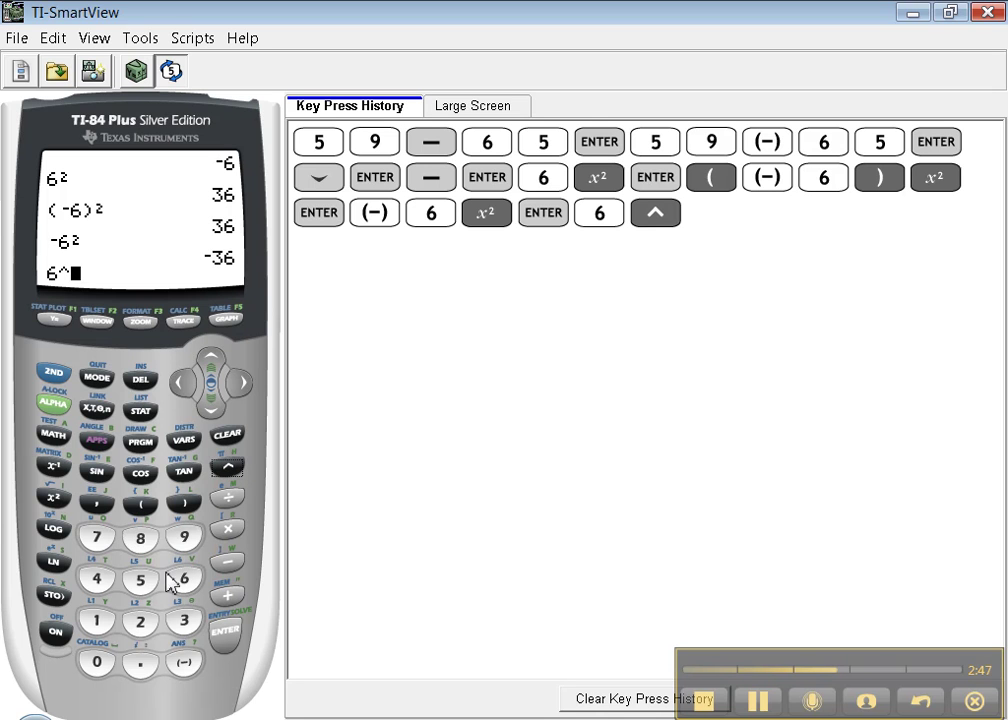
left_click(141, 630)
left_click(222, 636)
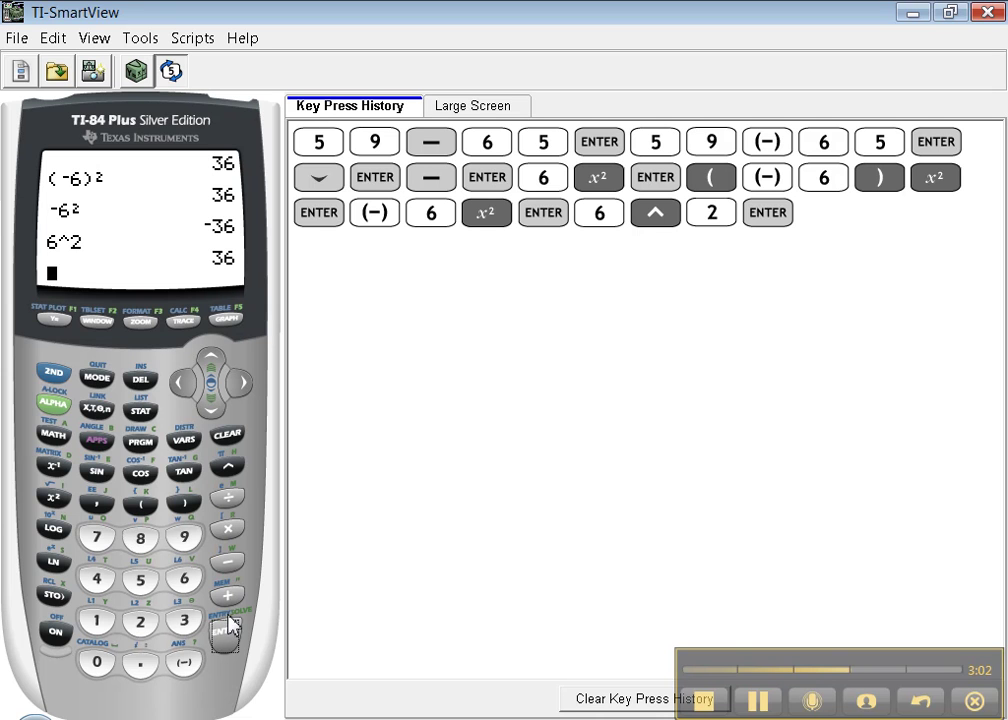
Step: Recall entries back through 6^2 and -6² to the earlier (-6)²
left_click(50, 375)
left_click(225, 631)
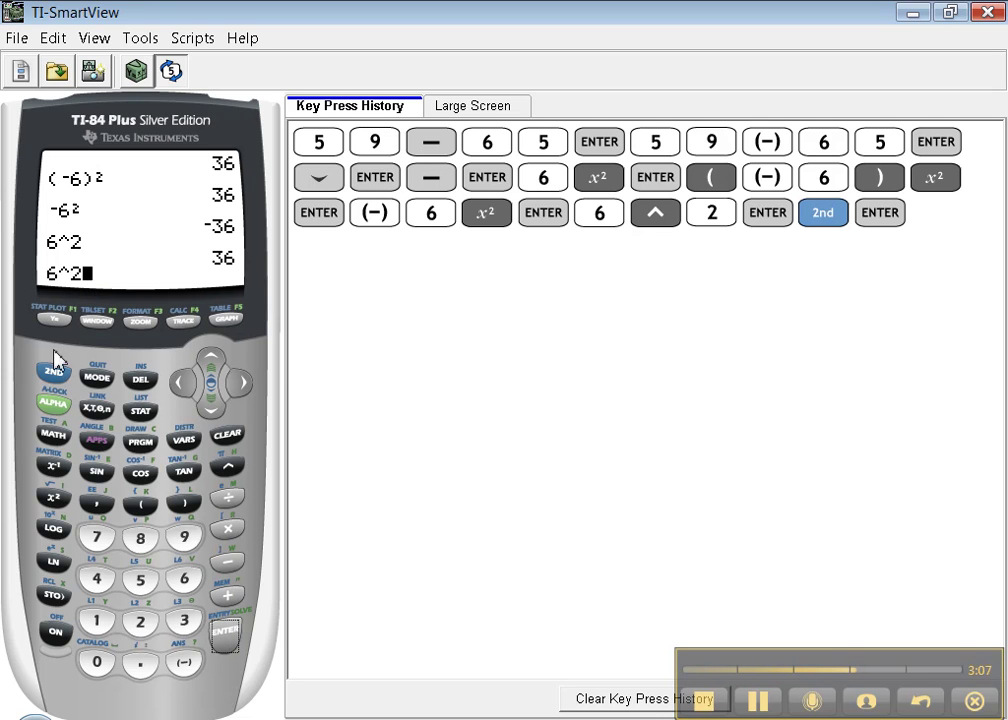
left_click(51, 379)
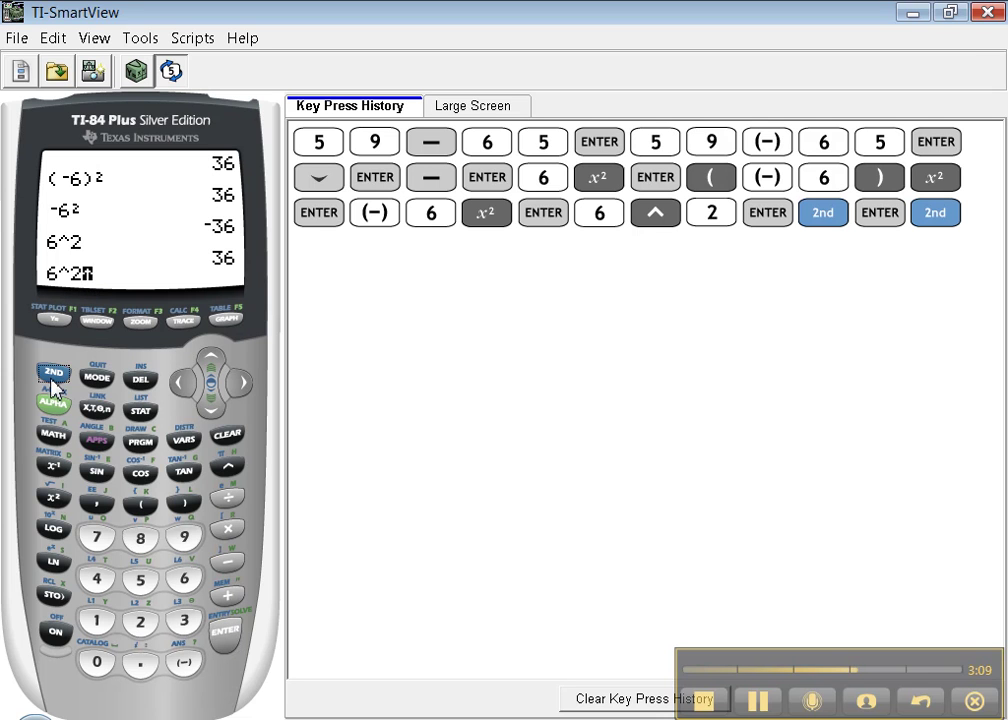
left_click(225, 632)
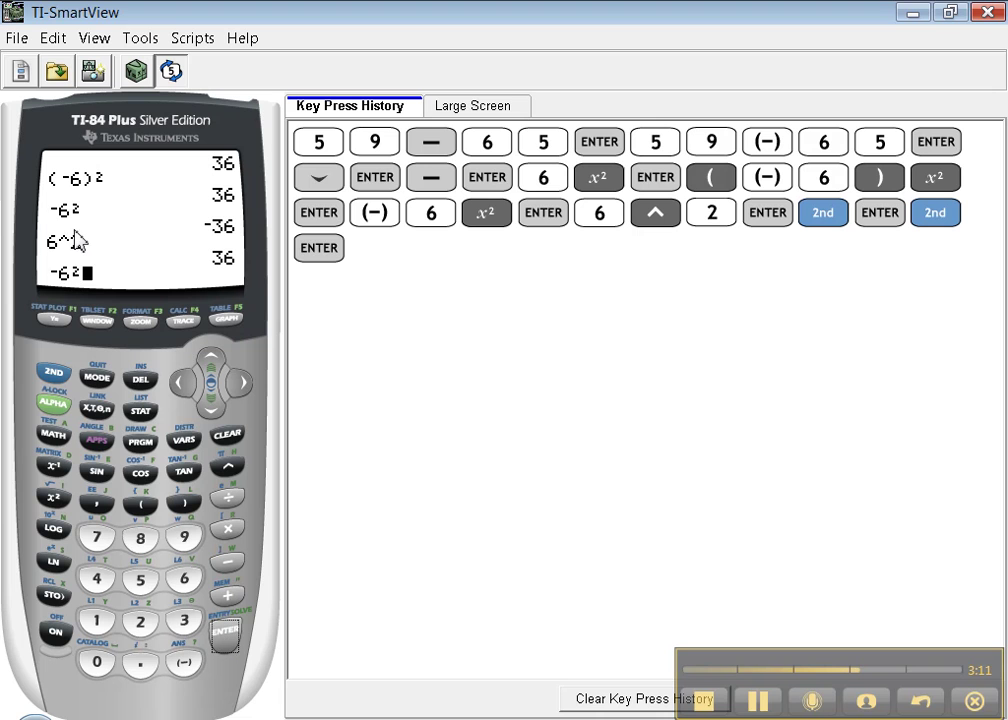
left_click(62, 384)
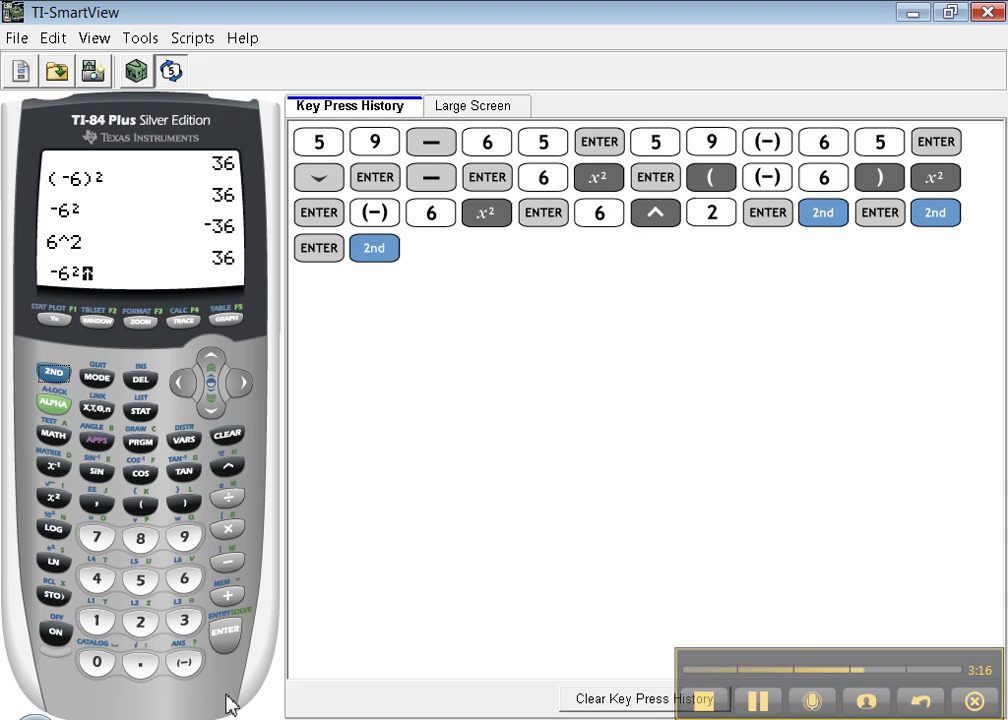
left_click(223, 627)
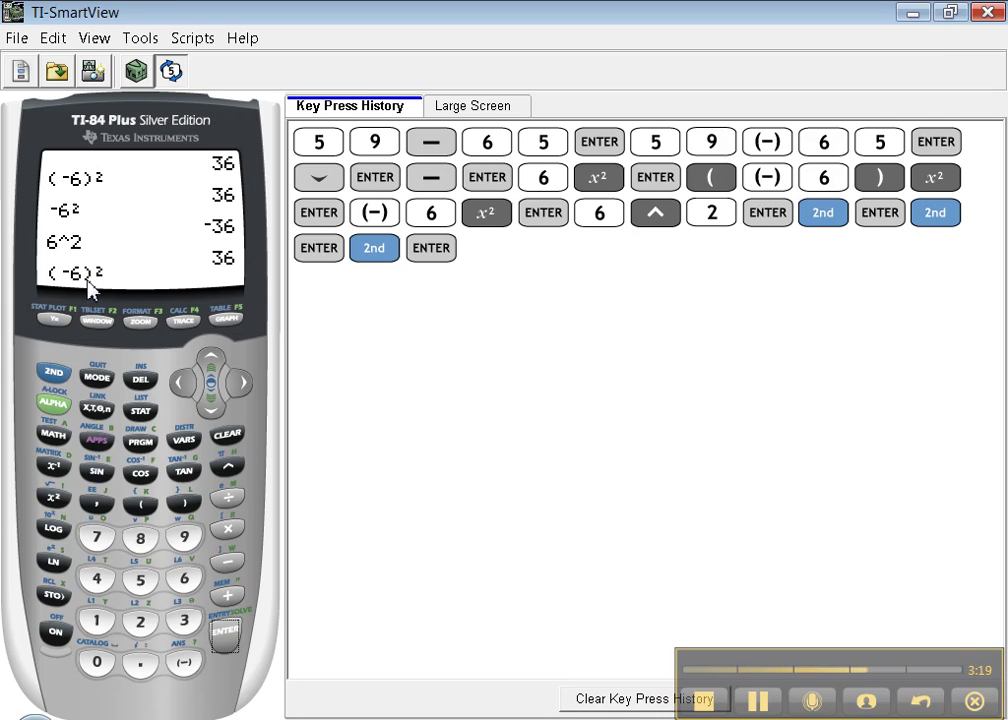
Step: Change the 6 to 8 and evaluate (-8)² to 64, then run it again
left_click(181, 383)
left_click(181, 383)
left_click(181, 383)
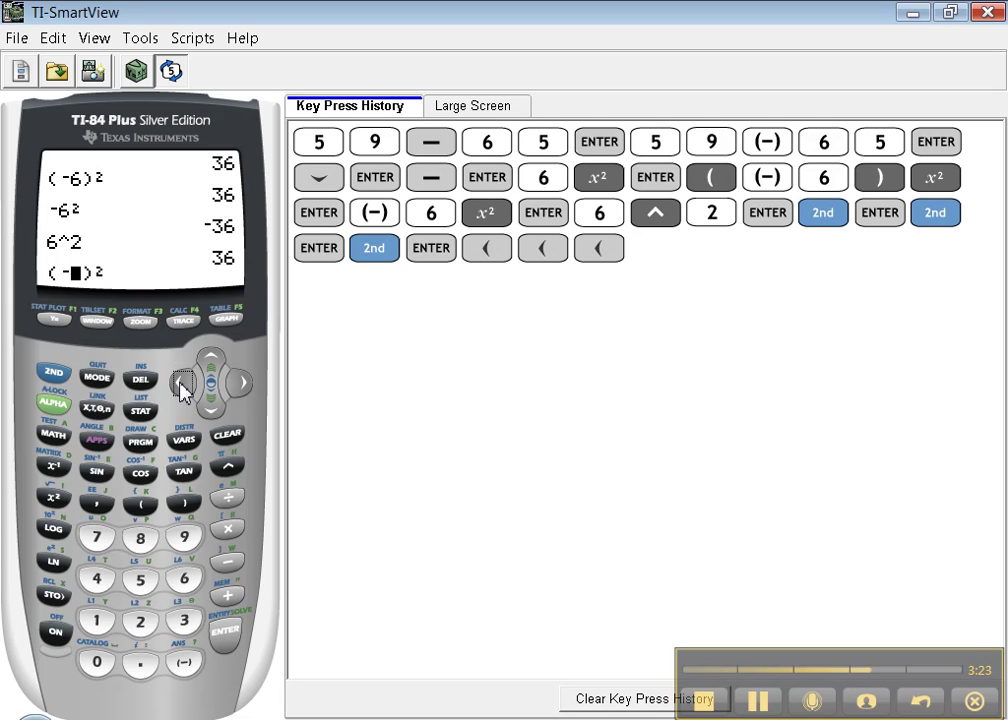
left_click(138, 540)
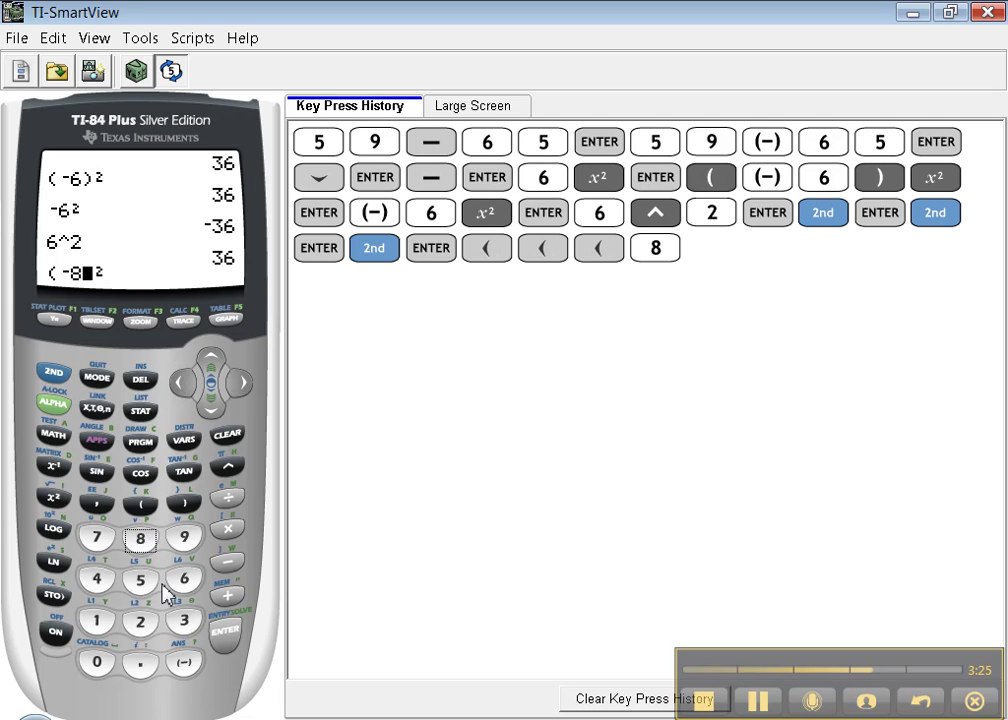
left_click(224, 636)
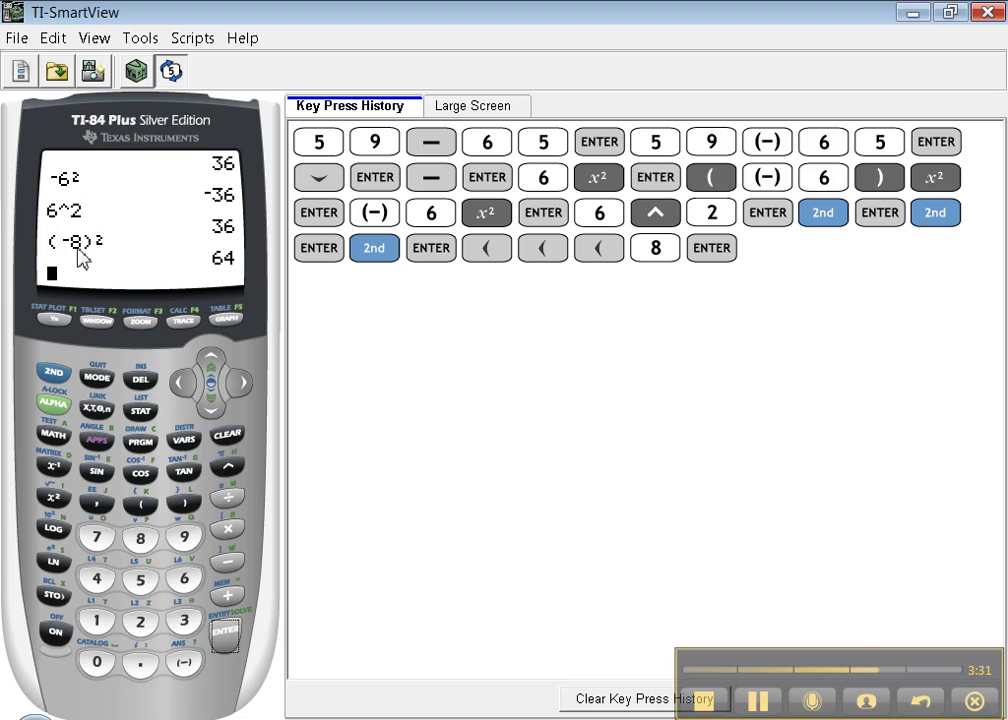
left_click(227, 633)
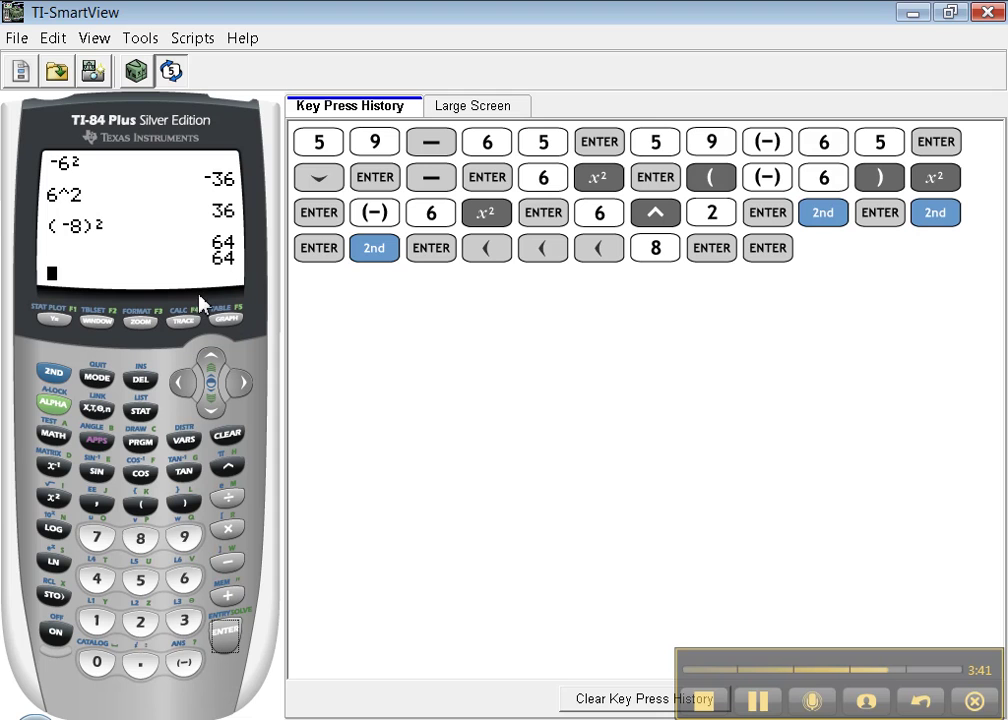
Step: Insert Ans and compute Ans/10, dividing 64 by 10 to get 6.4
left_click(58, 376)
left_click(184, 662)
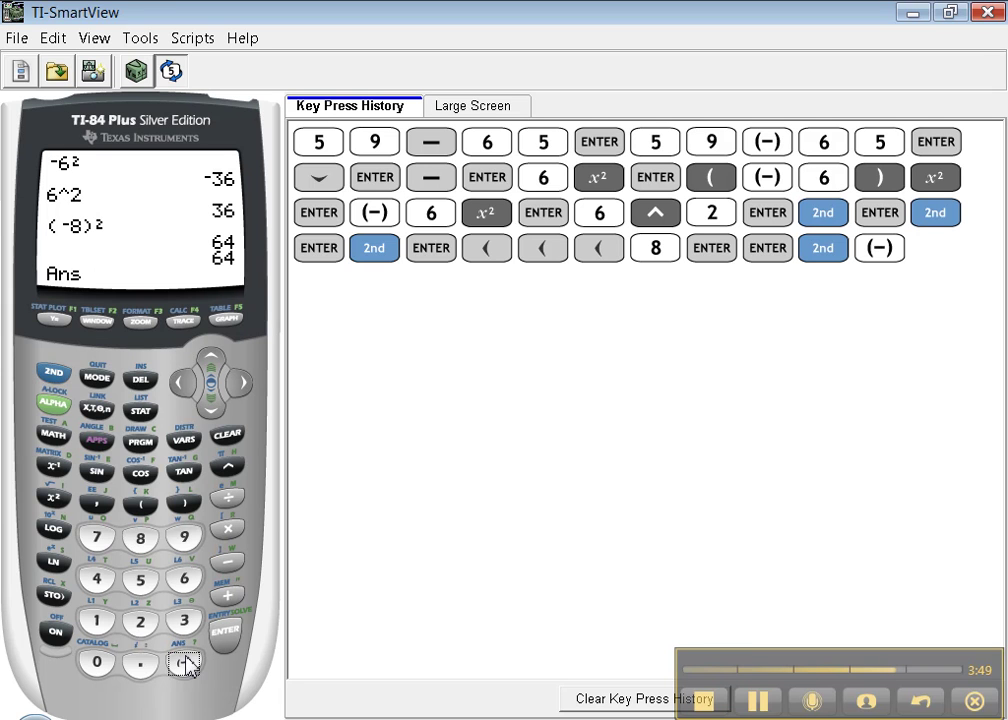
left_click(227, 499)
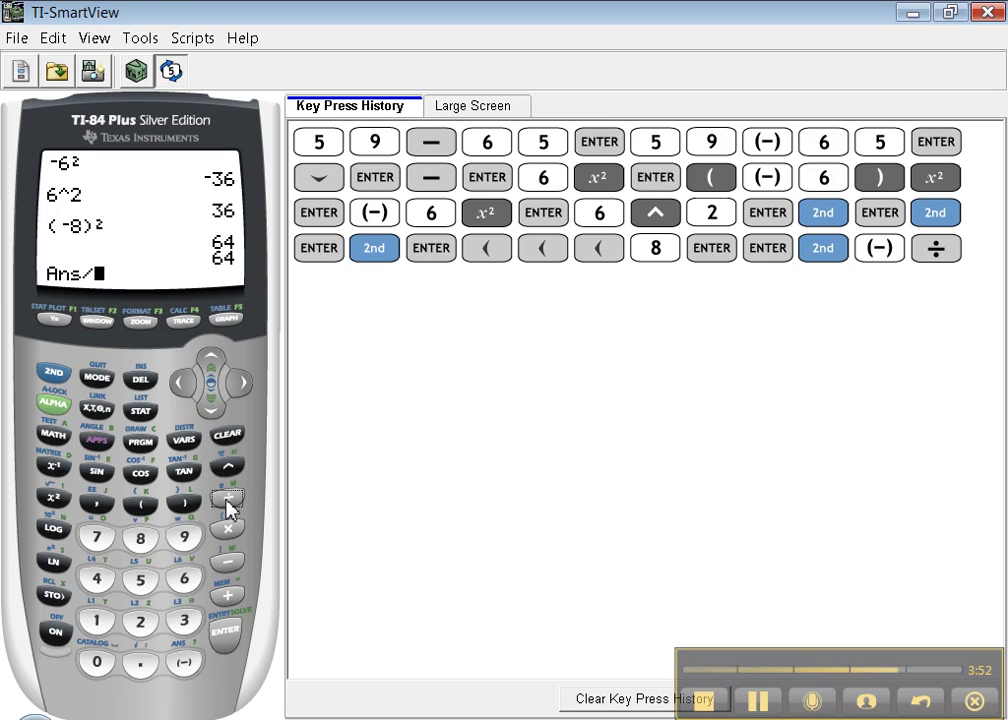
left_click(96, 625)
left_click(97, 661)
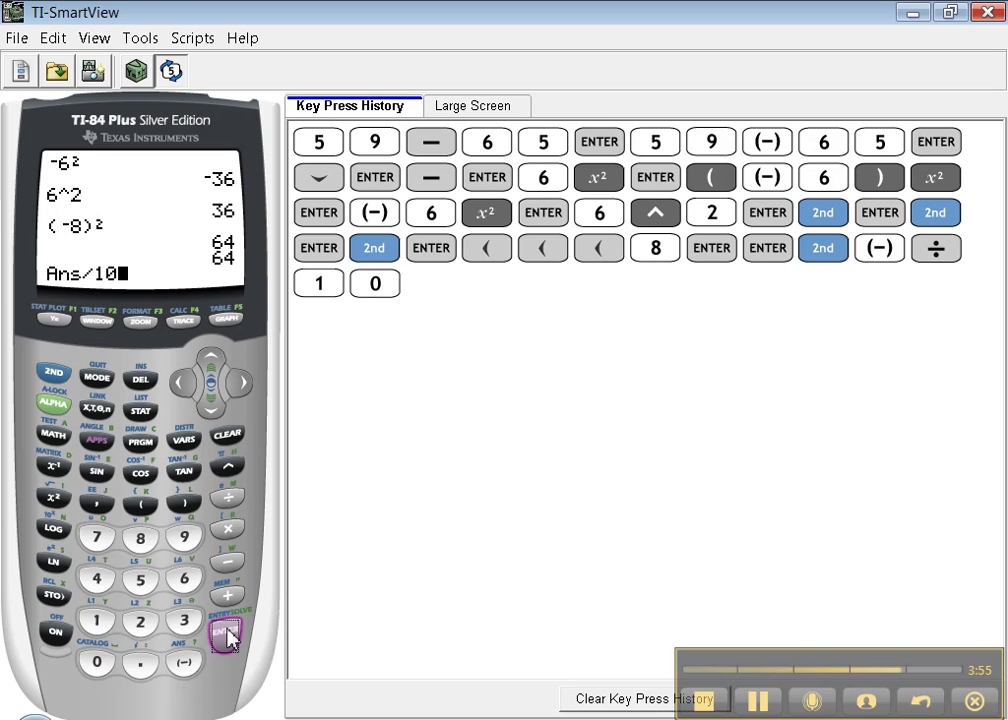
left_click(227, 634)
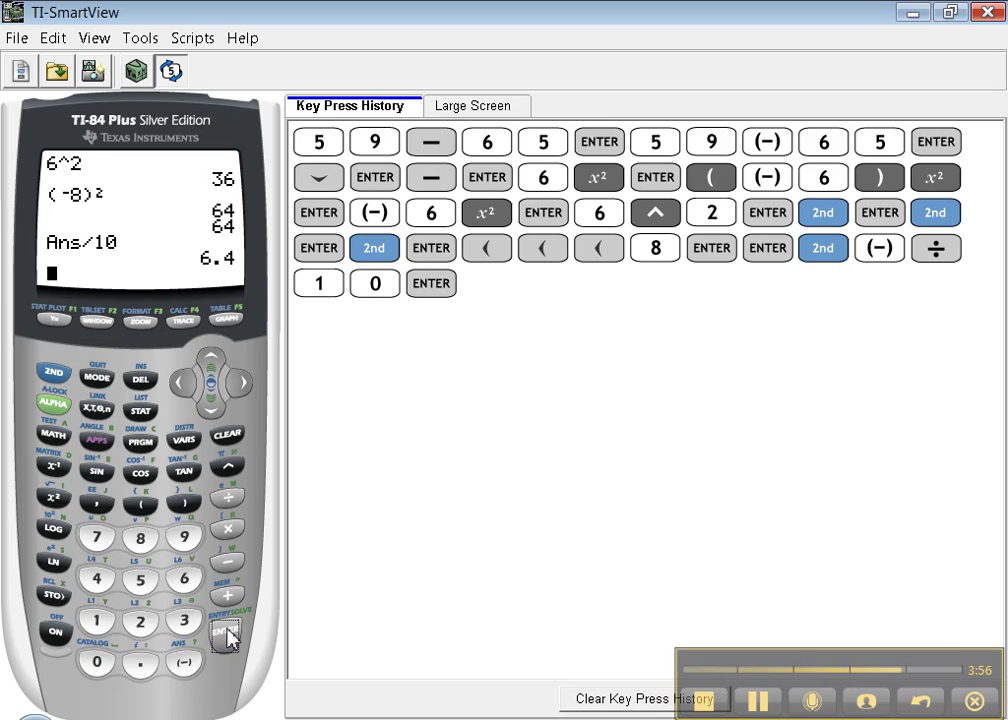
Step: Evaluate 6^3 with the power key, giving 216
left_click(188, 582)
left_click(232, 472)
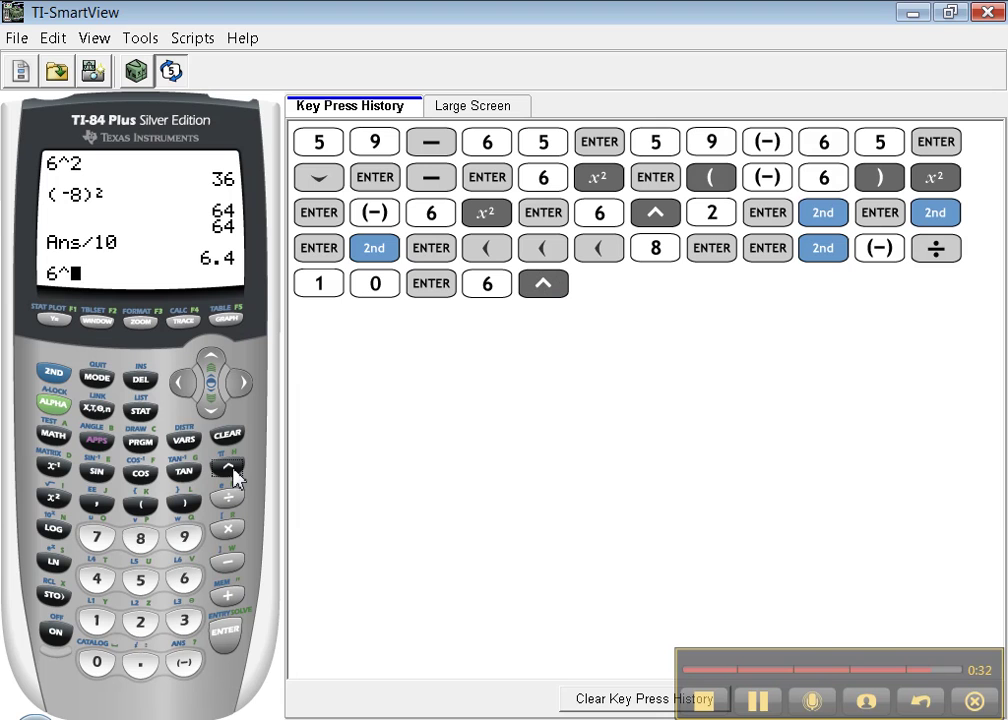
left_click(185, 619)
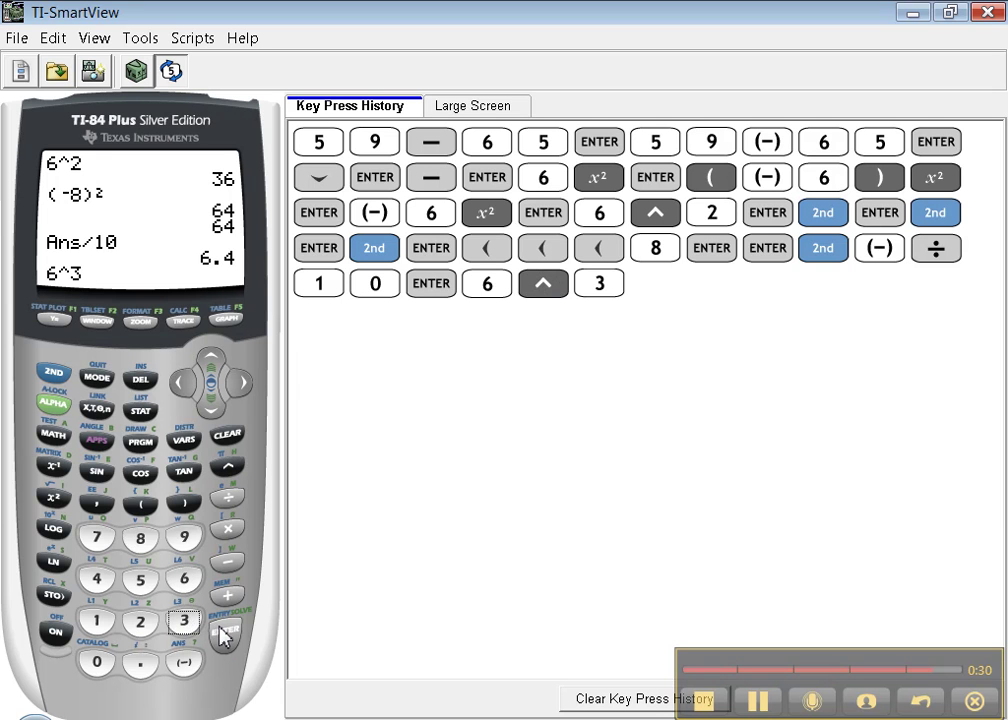
left_click(225, 634)
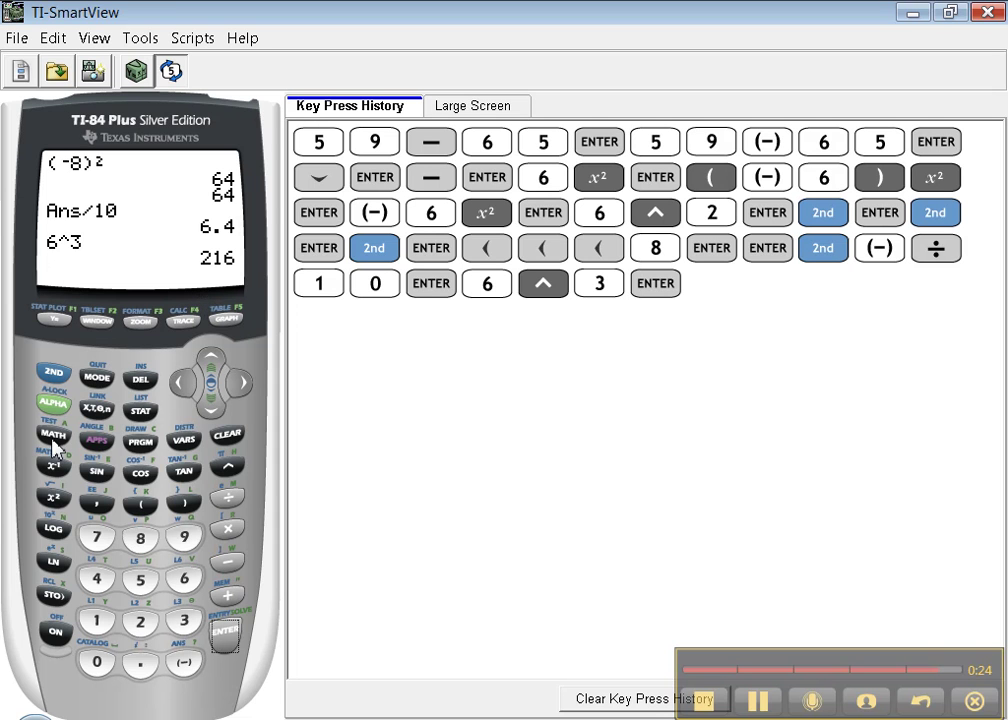
Step: Evaluate √(64) using the square root function, giving 8
left_click(57, 374)
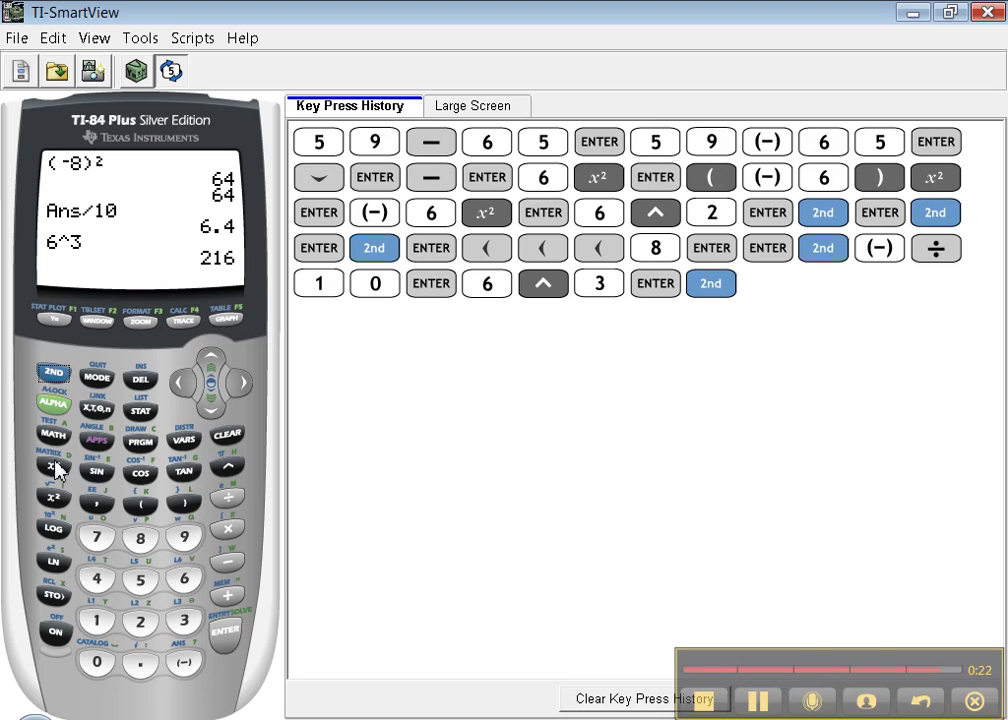
left_click(53, 496)
left_click(186, 578)
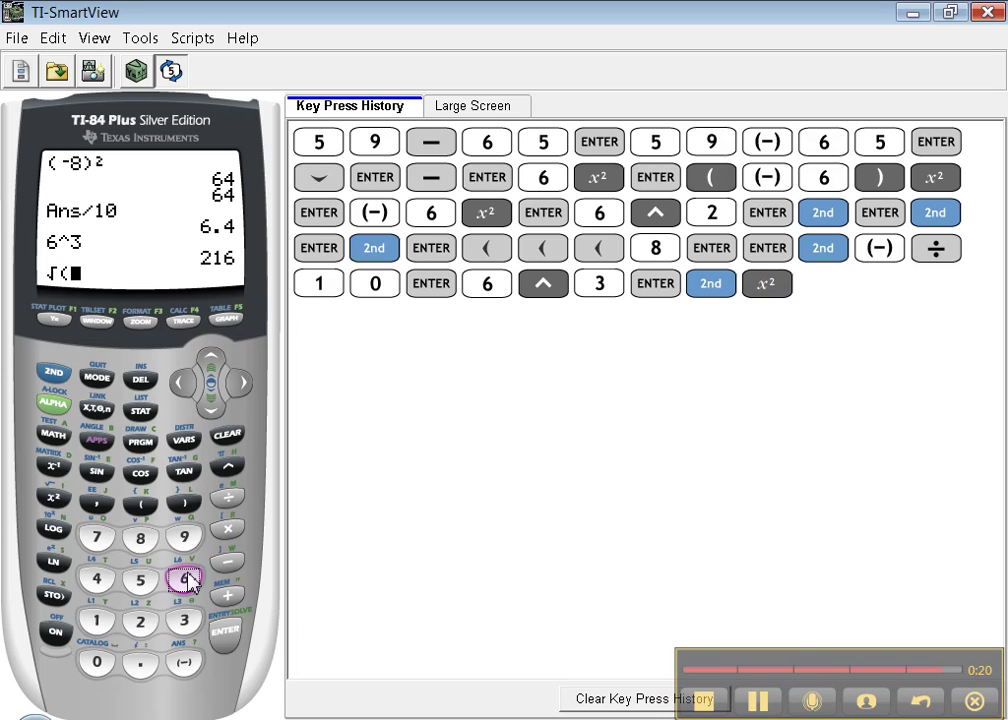
left_click(98, 578)
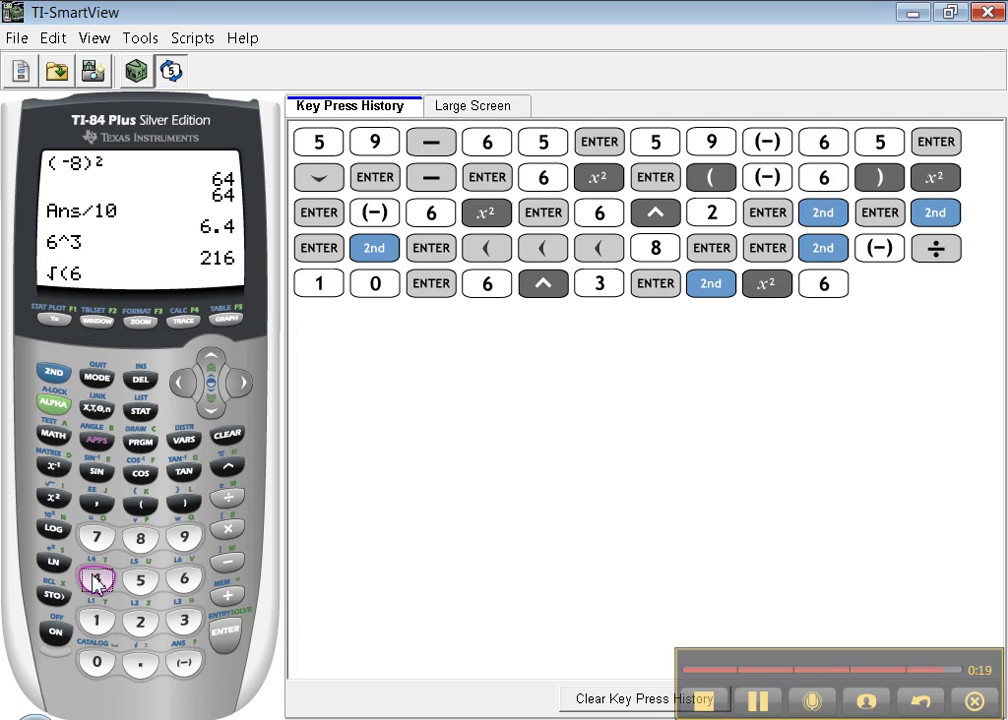
left_click(186, 507)
left_click(220, 637)
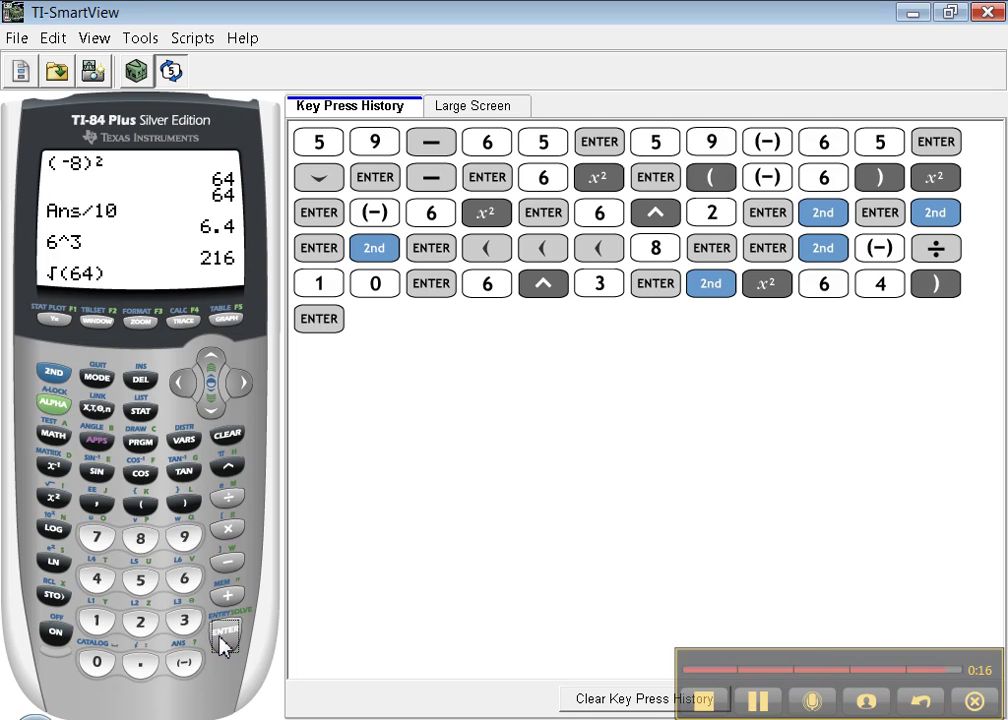